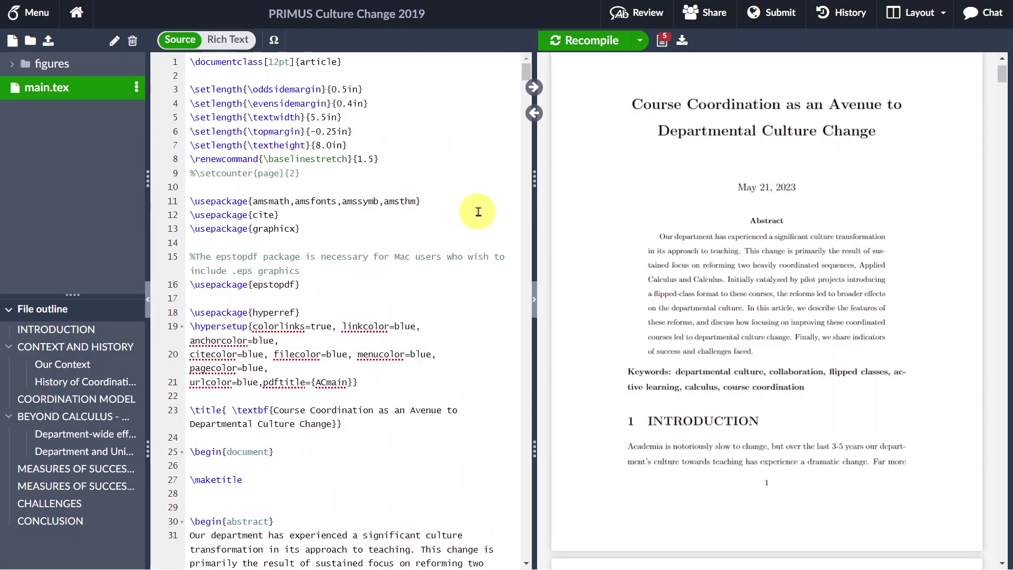
pyautogui.scroll(-4, 478, 212)
pyautogui.scroll(-4, 478, 213)
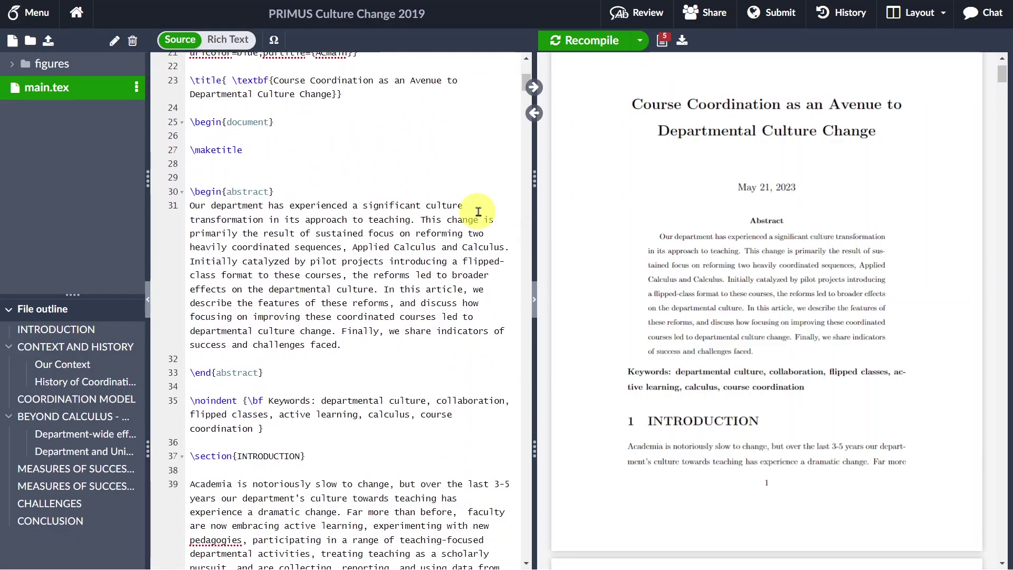
pyautogui.scroll(-4, 478, 212)
pyautogui.scroll(-3, 478, 213)
pyautogui.scroll(-4, 478, 212)
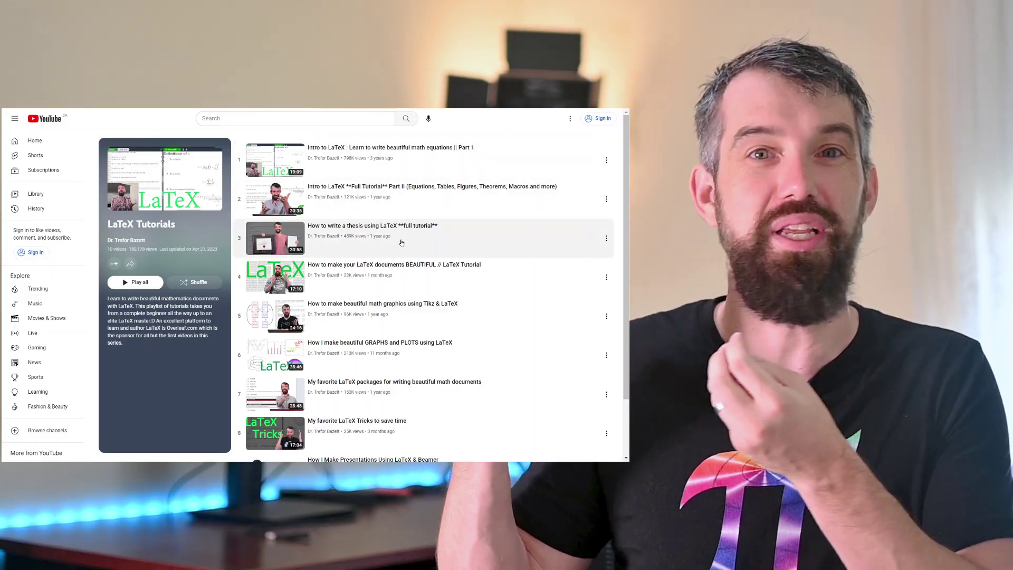
# Play the 'How to write a thesis using LaTeX' video from the LaTeX Tutorials playlist
pyautogui.click(401, 241)
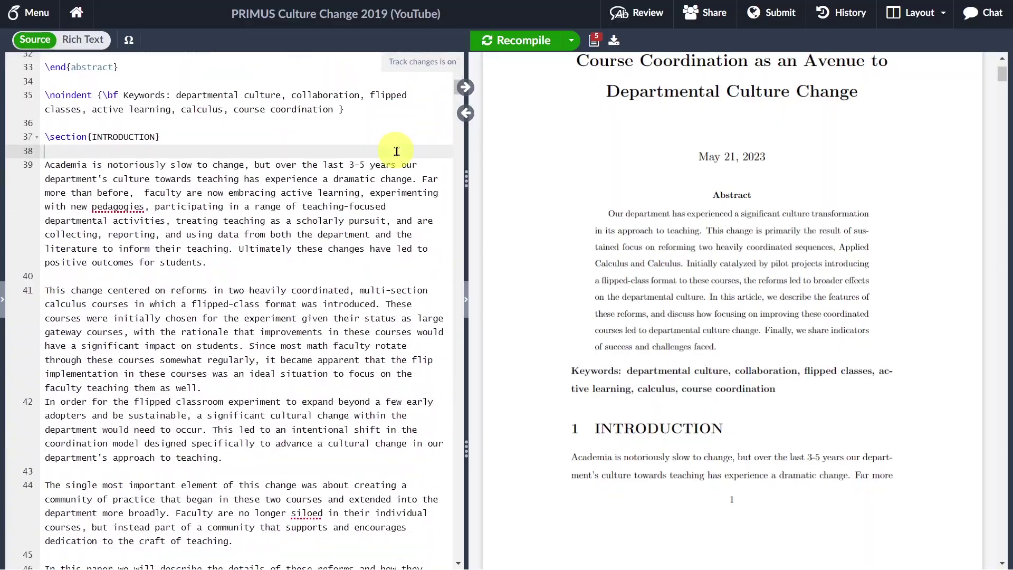
pyautogui.scroll(-3, 396, 151)
pyautogui.scroll(-3, 396, 151)
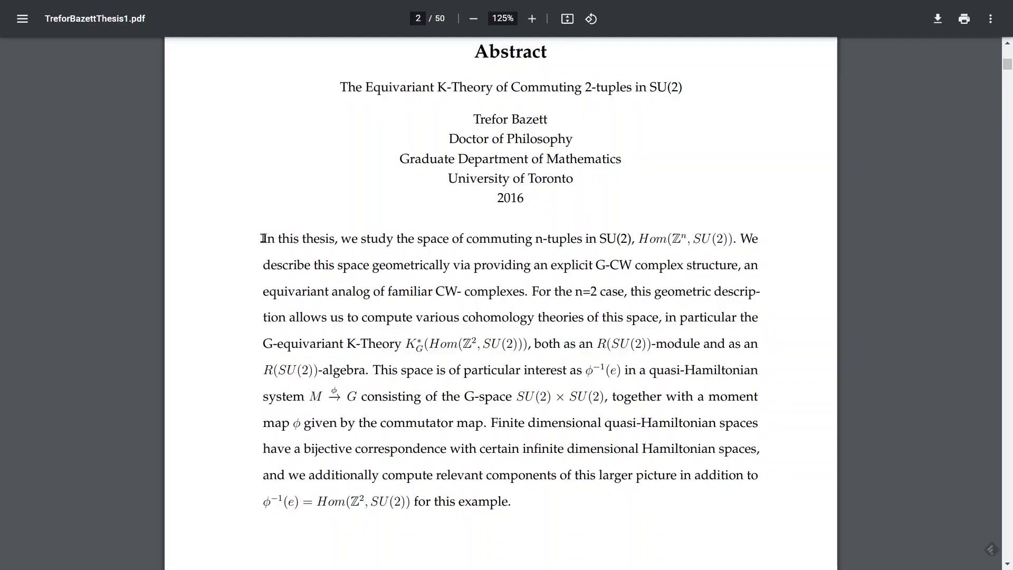
# Highlight the thesis PDF's abstract paragraph from its first word to its last
pyautogui.moveTo(262, 239); pyautogui.dragTo(526, 507)
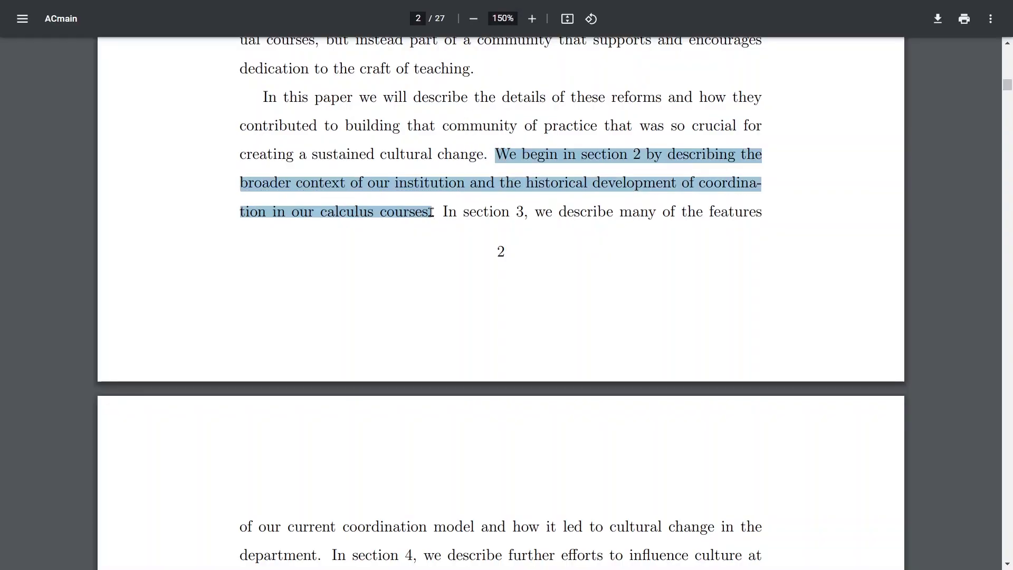
# Clear the earlier sentence highlight on page 2 of the ACmain PDF
pyautogui.click(441, 212)
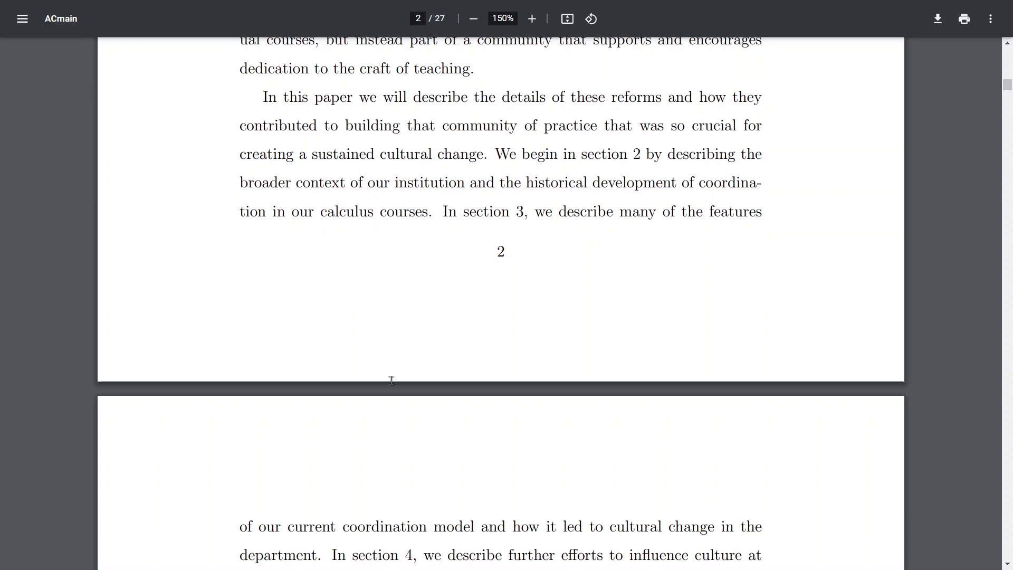
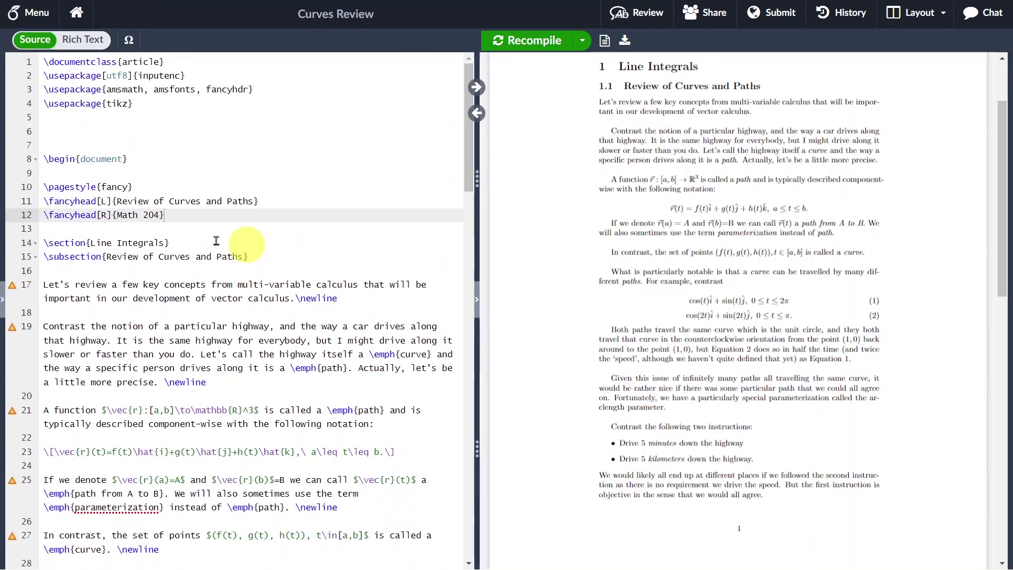
# Place the cursor in the 'Line Integrals' section title on line 14 to edit it
pyautogui.click(164, 242)
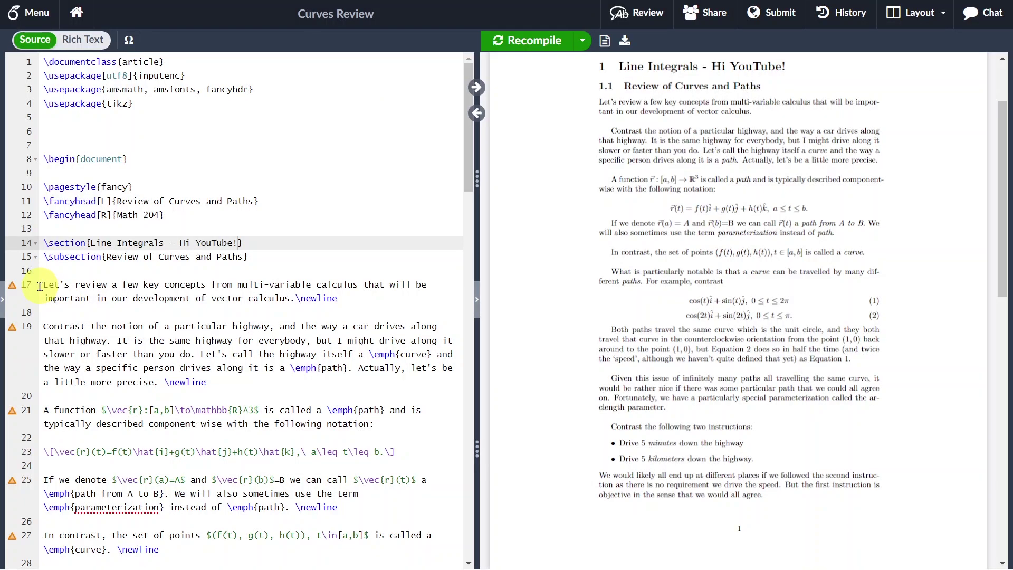
# Add a 'Hi YouTube?' comment to the opening paragraph on line 17
pyautogui.moveTo(44, 283); pyautogui.dragTo(302, 299)
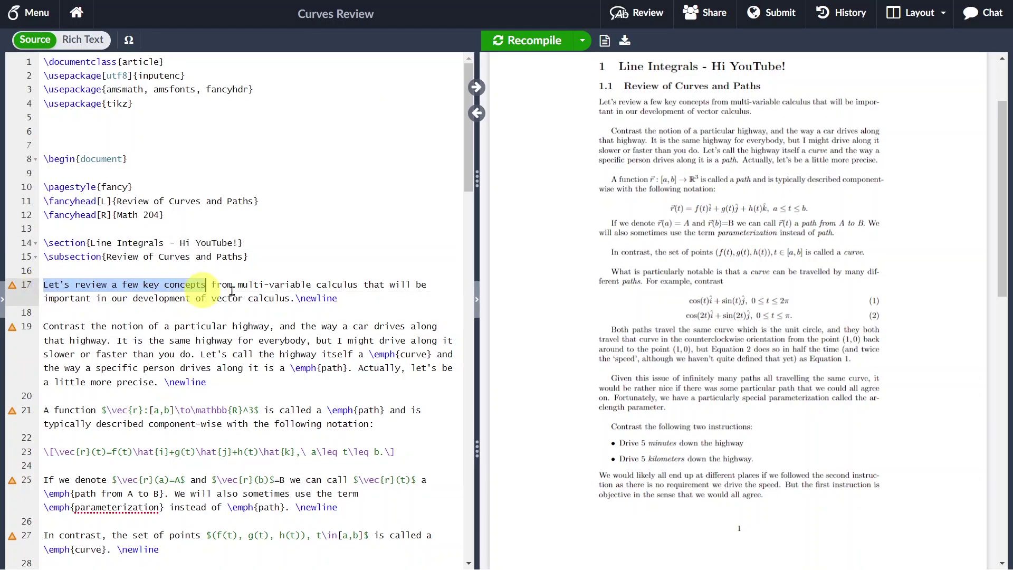
pyautogui.click(435, 64)
pyautogui.write('Hi YouTube?')
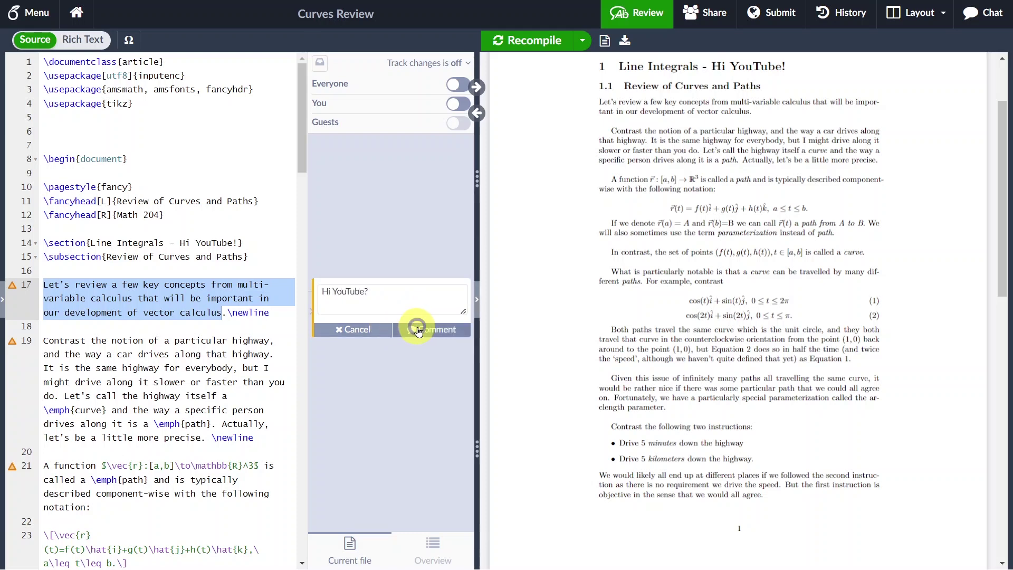
pyautogui.click(431, 329)
# Browse the version history, then view the New File 'From Zotero' import option
pyautogui.click(851, 13)
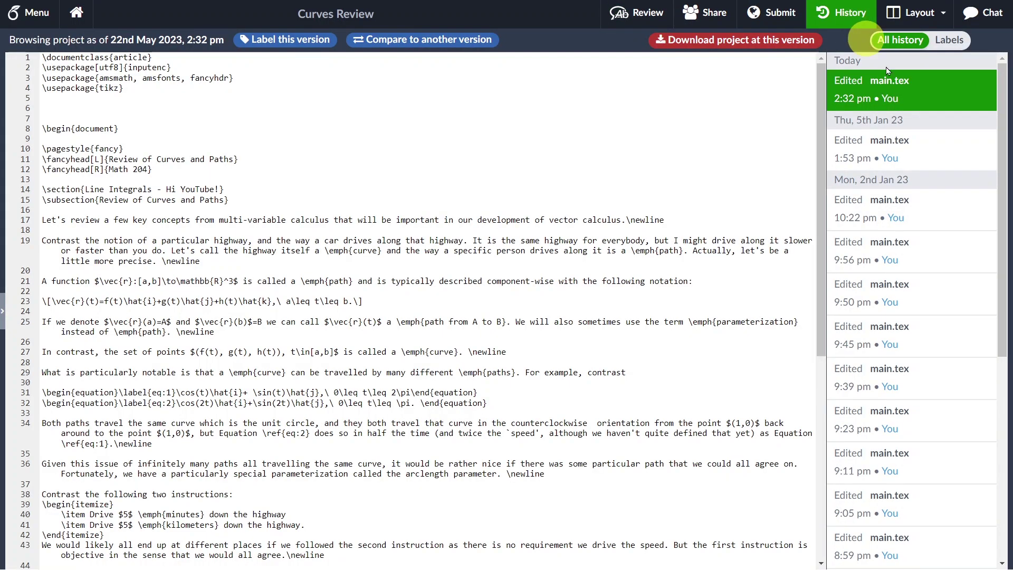
pyautogui.moveTo(1007, 141); pyautogui.dragTo(987, 259)
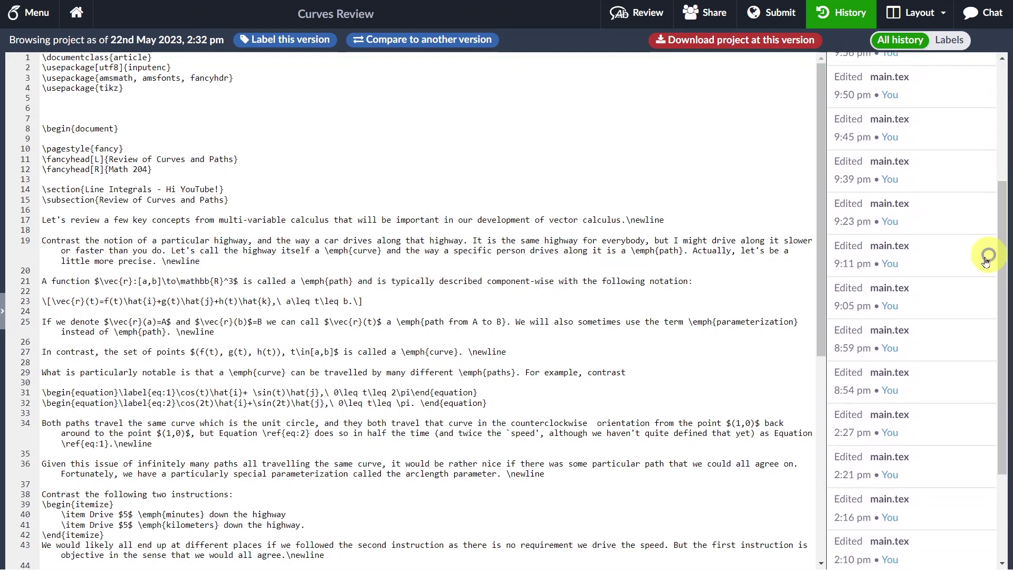
pyautogui.click(933, 305)
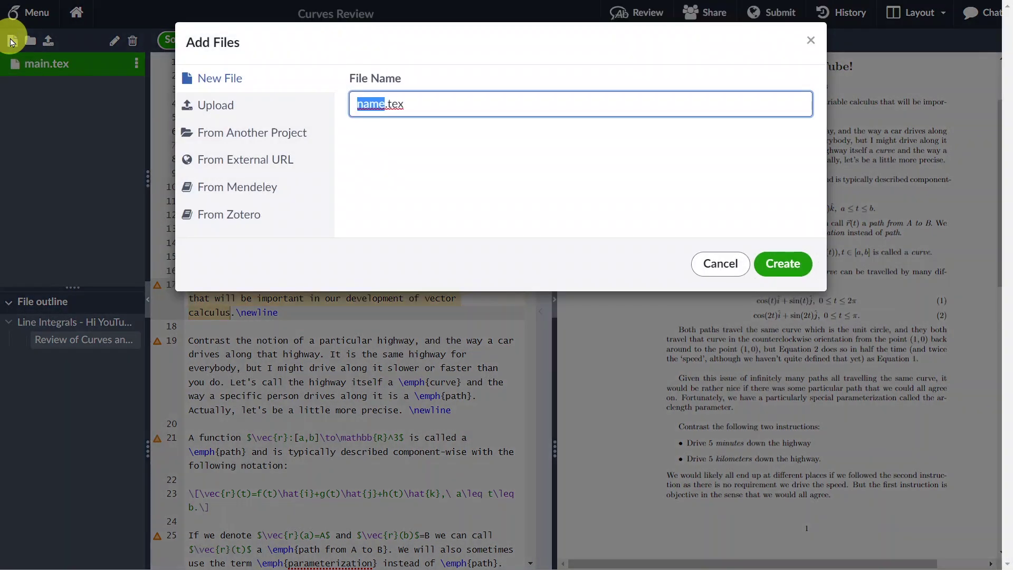
pyautogui.click(228, 215)
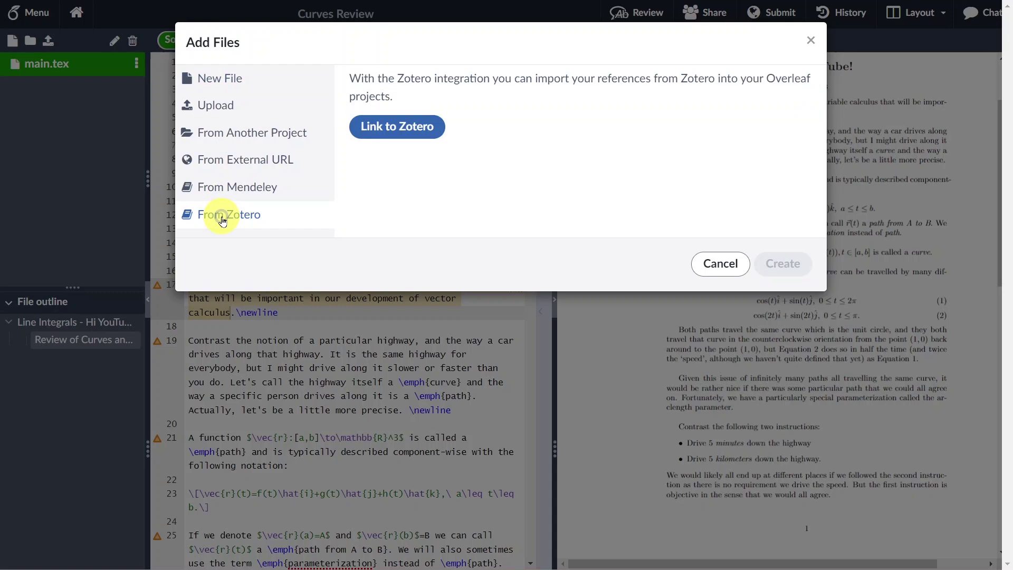